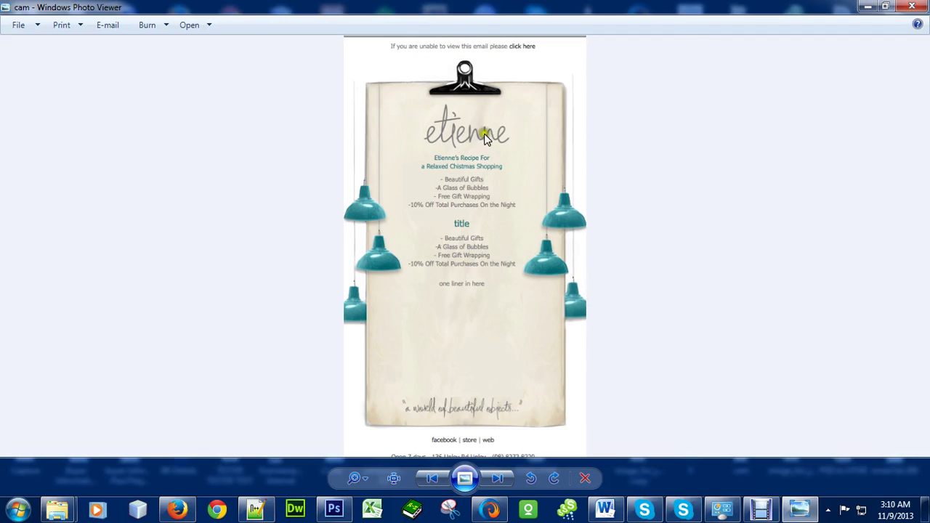
Put the cam image away and open the Documents library from the Computer window.
{"action": "left_click", "coordinate": [865, 7]}
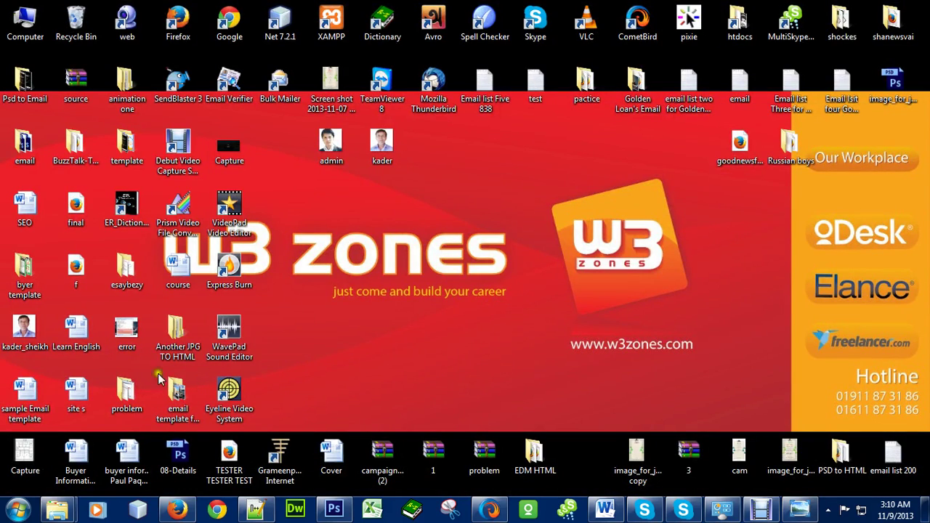
{"action": "double_click", "coordinate": [25, 22]}
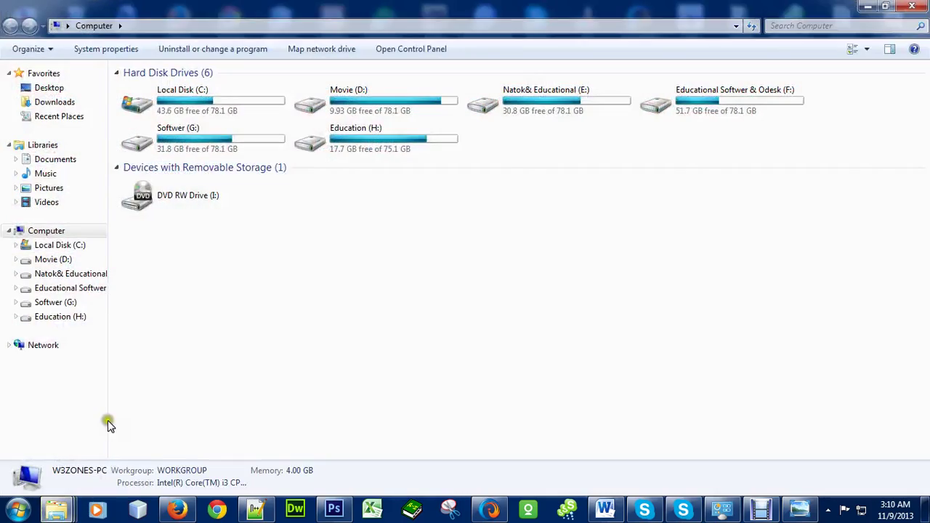
{"action": "left_click", "coordinate": [55, 161]}
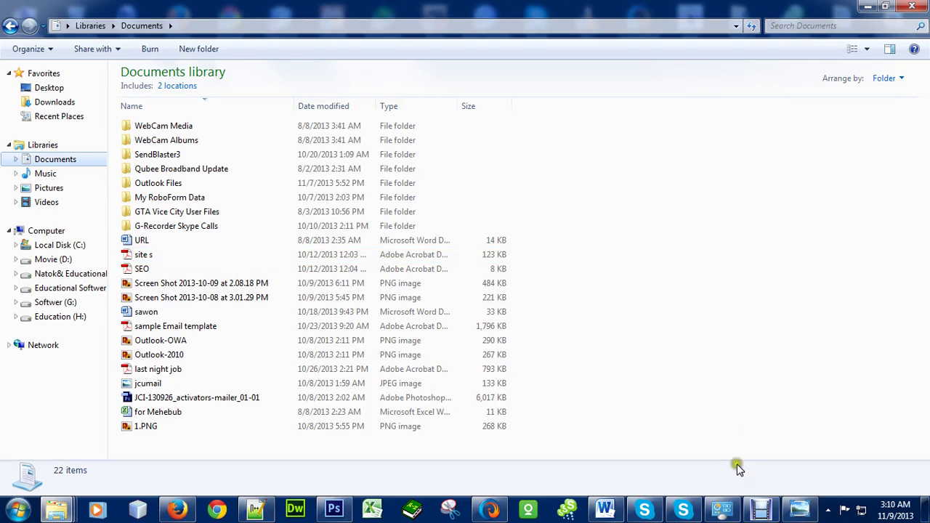
{"action": "left_click", "coordinate": [762, 514]}
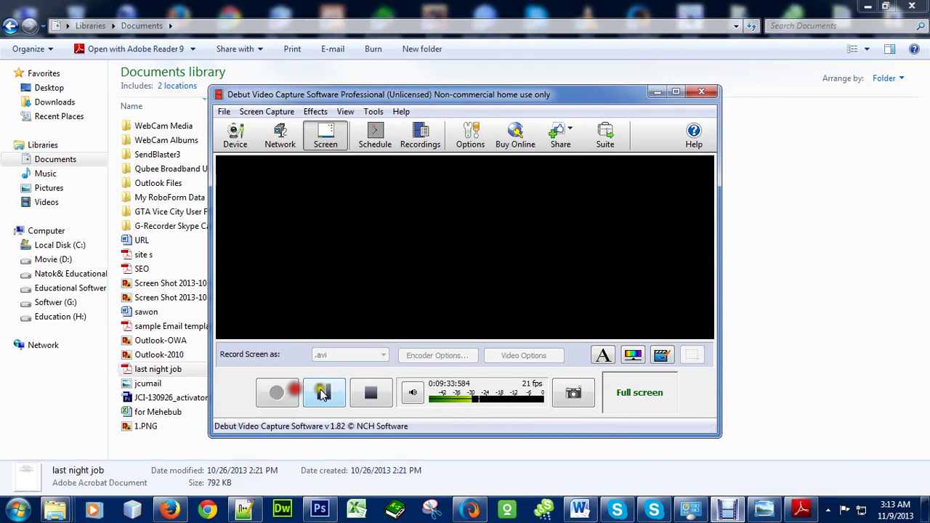
{"action": "left_click", "coordinate": [652, 91]}
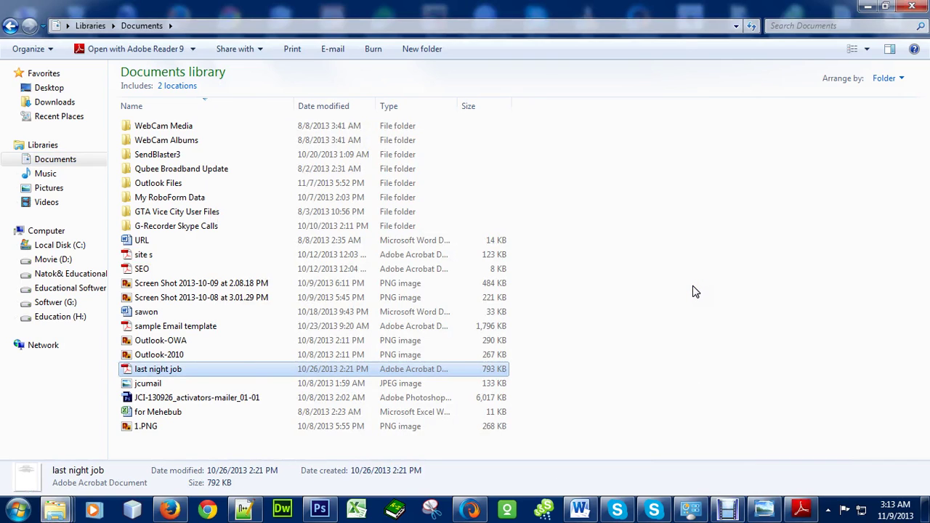
Open the "last night job" PDF and examine its loan email design and the survey text on page 1.
{"action": "double_click", "coordinate": [151, 368]}
{"action": "scroll", "coordinate": [620, 288], "scroll_direction": "up", "scroll_amount": 20}
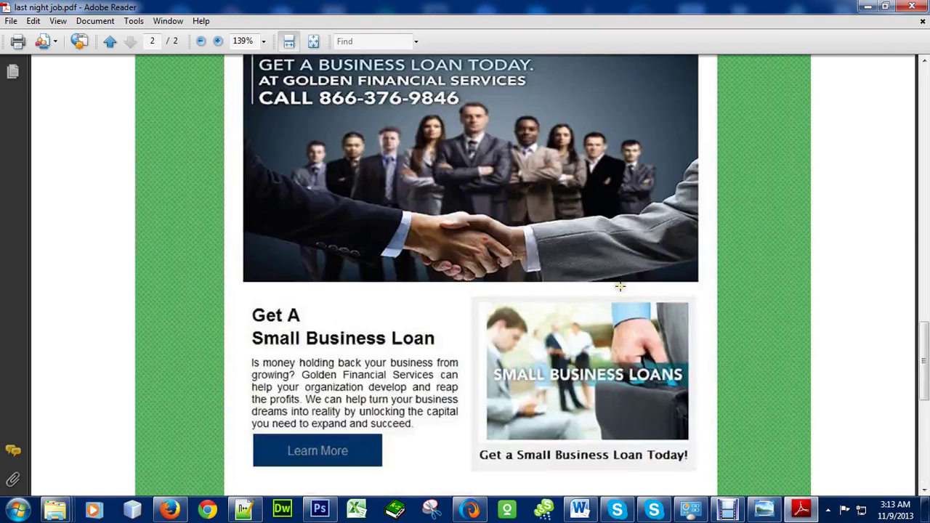
{"action": "scroll", "coordinate": [623, 292], "scroll_direction": "up", "scroll_amount": 9}
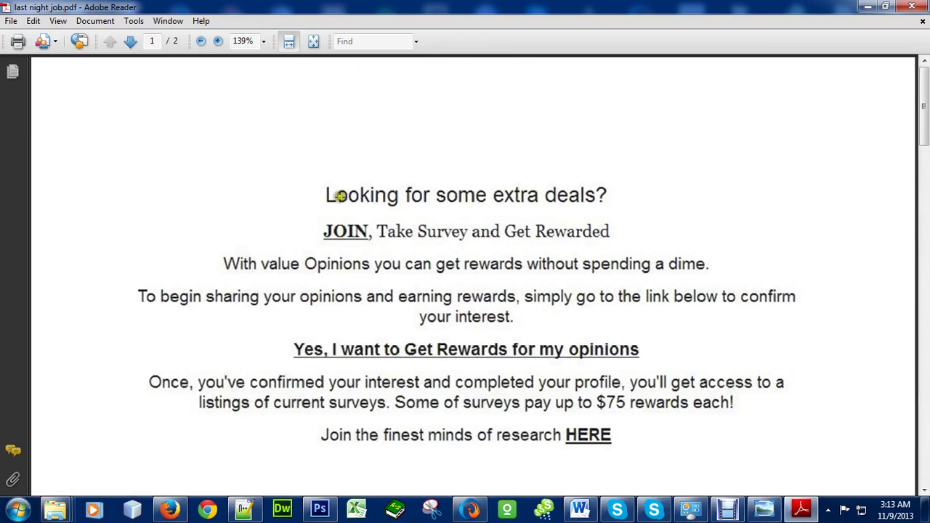
{"action": "scroll", "coordinate": [579, 251], "scroll_direction": "down", "scroll_amount": 4}
{"action": "scroll", "coordinate": [581, 247], "scroll_direction": "up", "scroll_amount": 4}
{"action": "left_click_drag", "start_coordinate": [924, 81], "coordinate": [899, 78]}
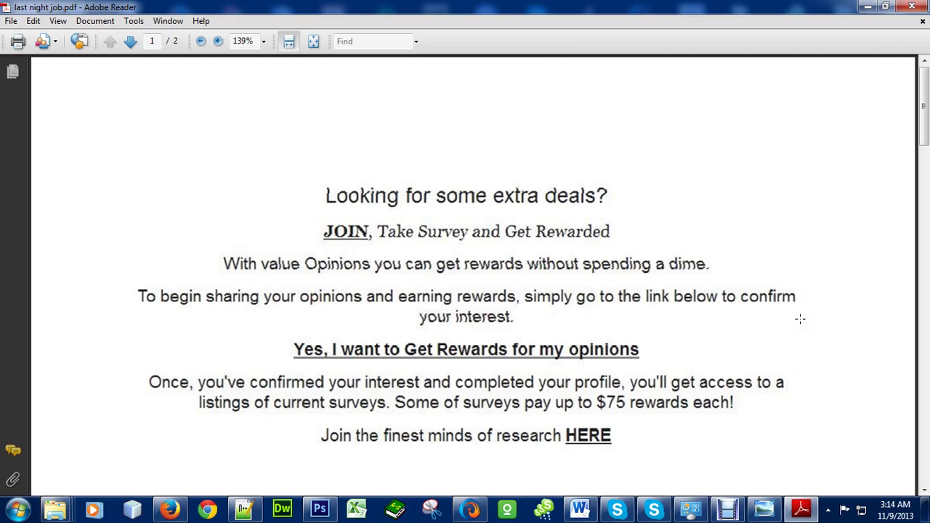
{"action": "scroll", "coordinate": [272, 261], "scroll_direction": "down", "scroll_amount": 2}
{"action": "scroll", "coordinate": [337, 270], "scroll_direction": "up", "scroll_amount": 1}
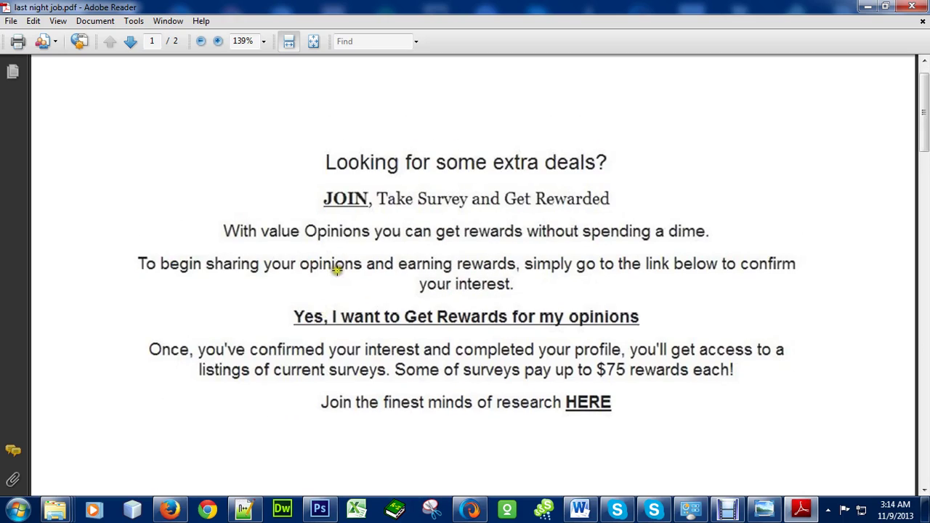
{"action": "scroll", "coordinate": [807, 291], "scroll_direction": "down", "scroll_amount": 1}
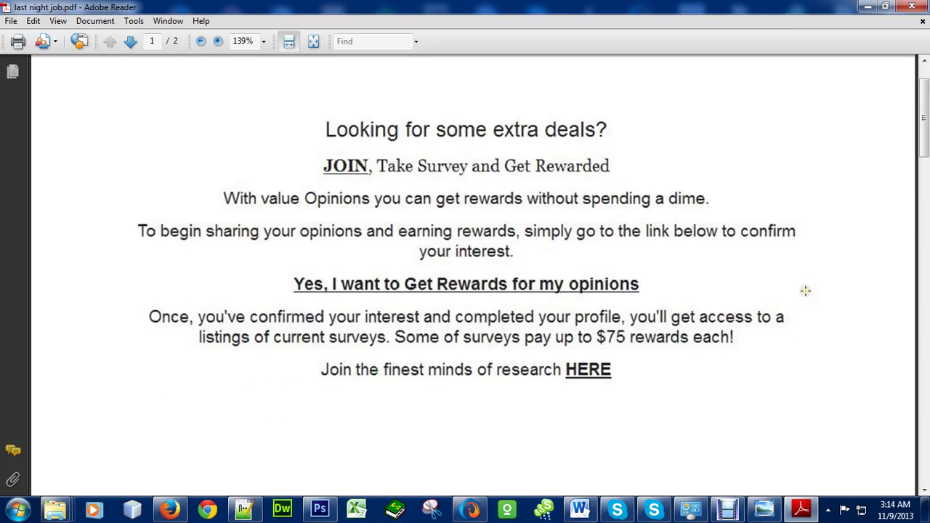
Minimize the PDF and the Documents window, and open goodnewsfortoday.html from the desktop in Firefox.
{"action": "left_click", "coordinate": [871, 7]}
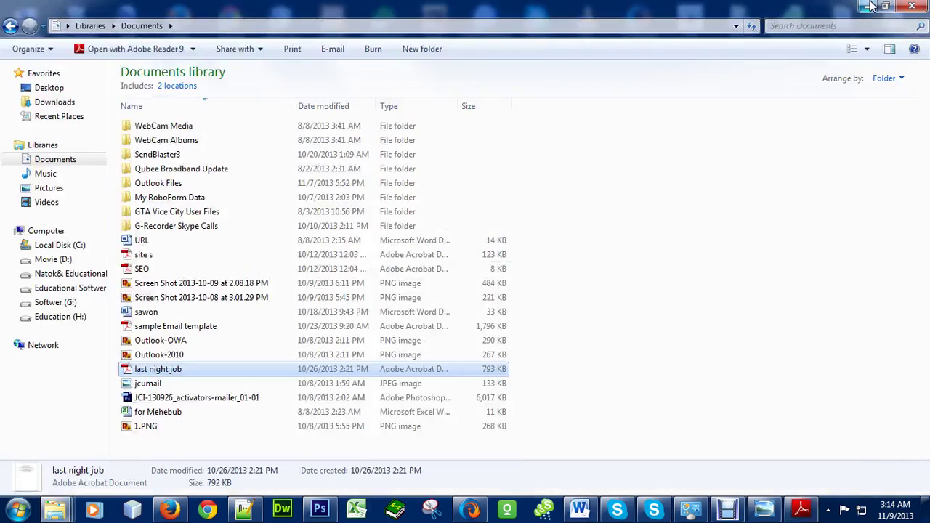
{"action": "left_click", "coordinate": [867, 6]}
{"action": "left_click", "coordinate": [730, 161]}
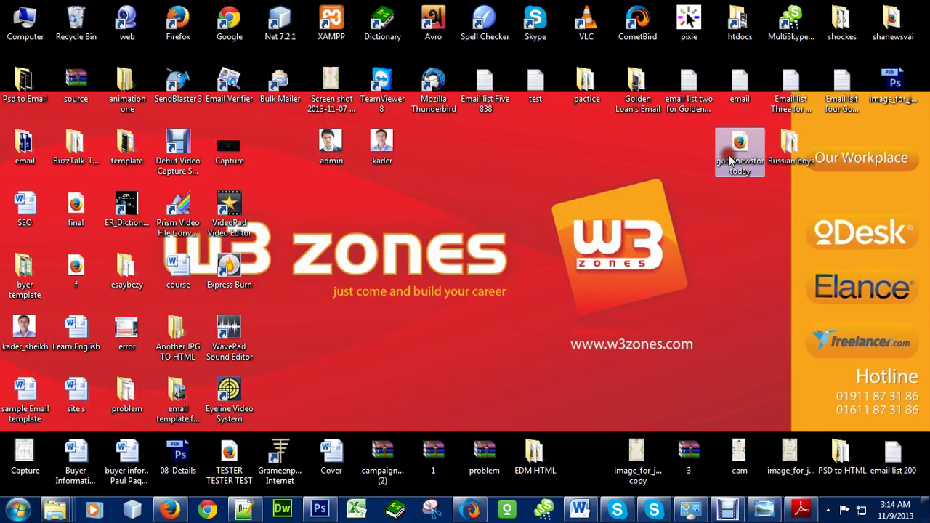
{"action": "double_click", "coordinate": [730, 162]}
Examine the whole Golden Financial Services email template, from the header banner to the footer contact details.
{"action": "scroll", "coordinate": [698, 167], "scroll_direction": "down", "scroll_amount": 8}
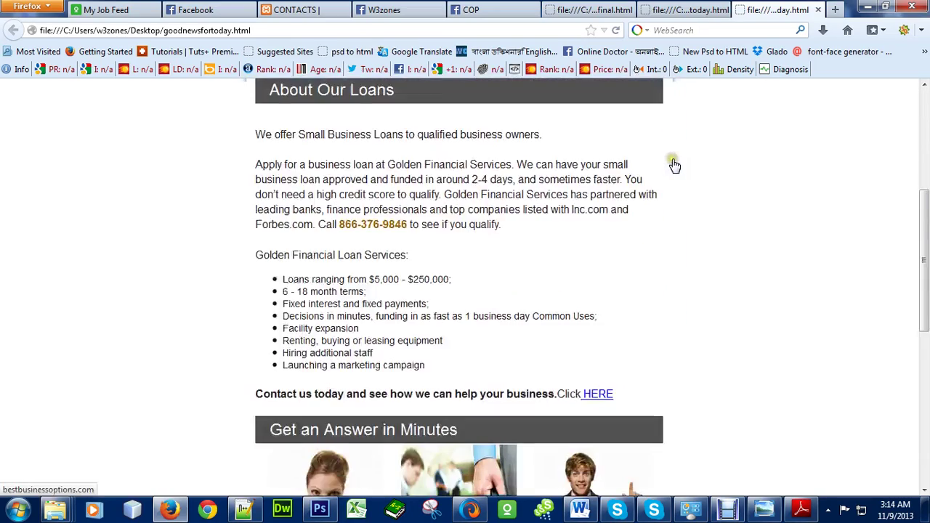
{"action": "scroll", "coordinate": [668, 203], "scroll_direction": "down", "scroll_amount": 1}
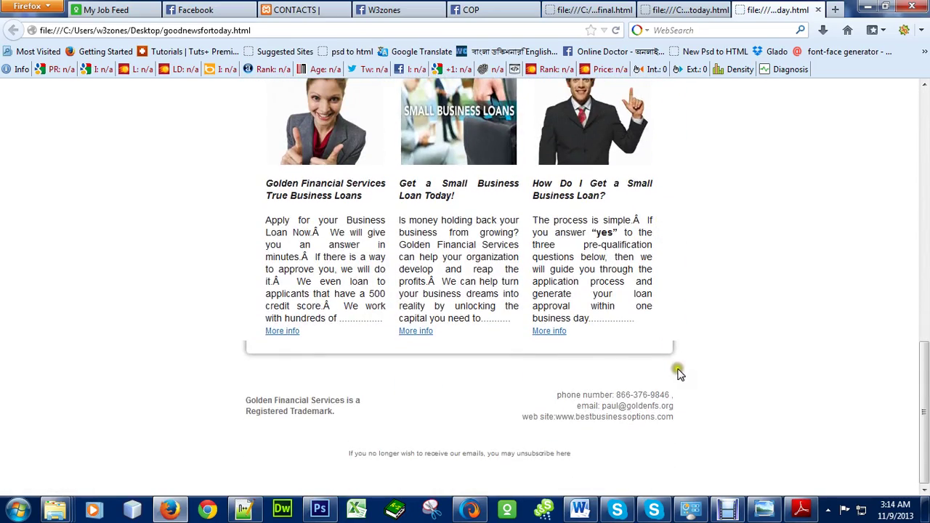
{"action": "scroll", "coordinate": [690, 372], "scroll_direction": "up", "scroll_amount": 15}
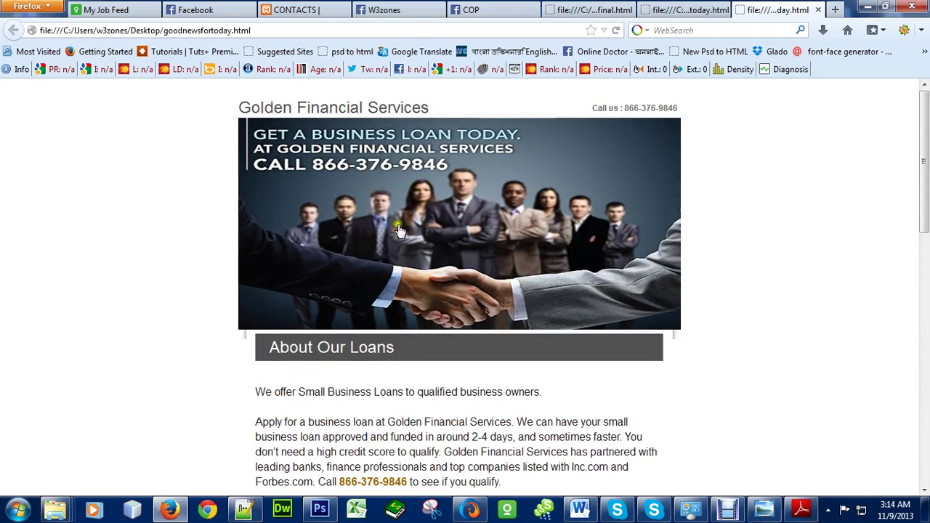
{"action": "scroll", "coordinate": [565, 323], "scroll_direction": "down", "scroll_amount": 5}
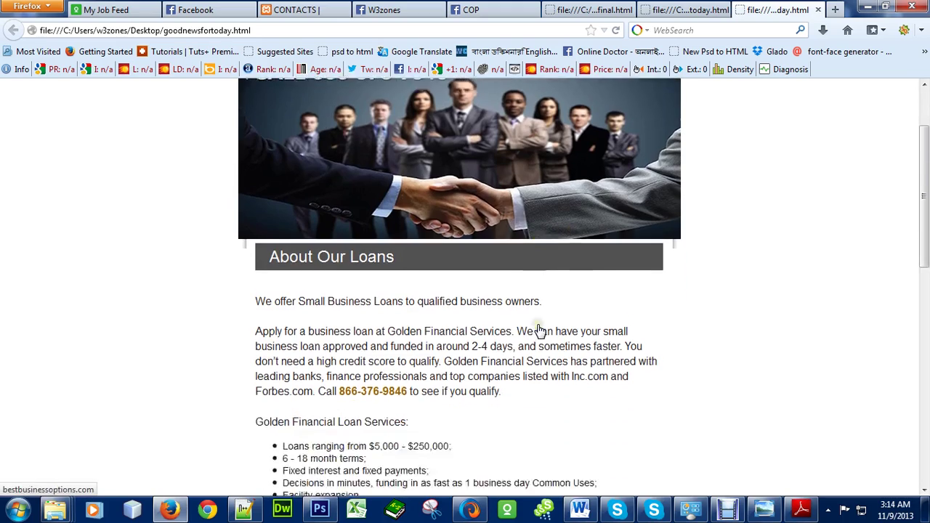
{"action": "scroll", "coordinate": [545, 333], "scroll_direction": "down", "scroll_amount": 6}
{"action": "scroll", "coordinate": [542, 333], "scroll_direction": "up", "scroll_amount": 10}
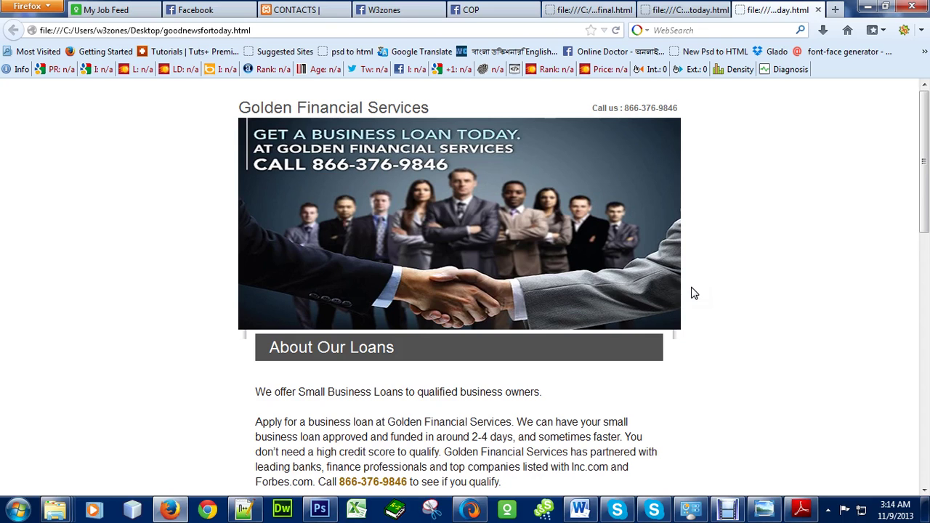
{"action": "scroll", "coordinate": [585, 322], "scroll_direction": "down", "scroll_amount": 2}
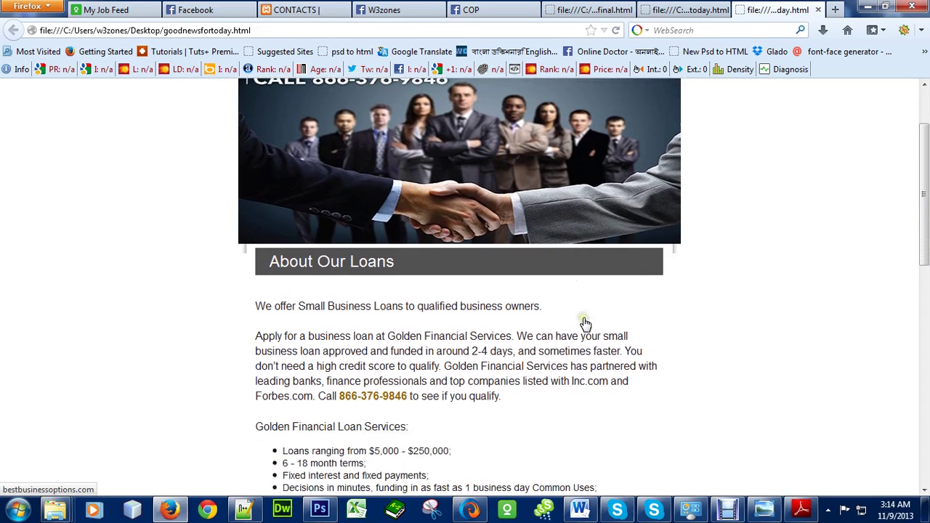
{"action": "scroll", "coordinate": [574, 327], "scroll_direction": "down", "scroll_amount": 4}
{"action": "scroll", "coordinate": [437, 353], "scroll_direction": "up", "scroll_amount": 6}
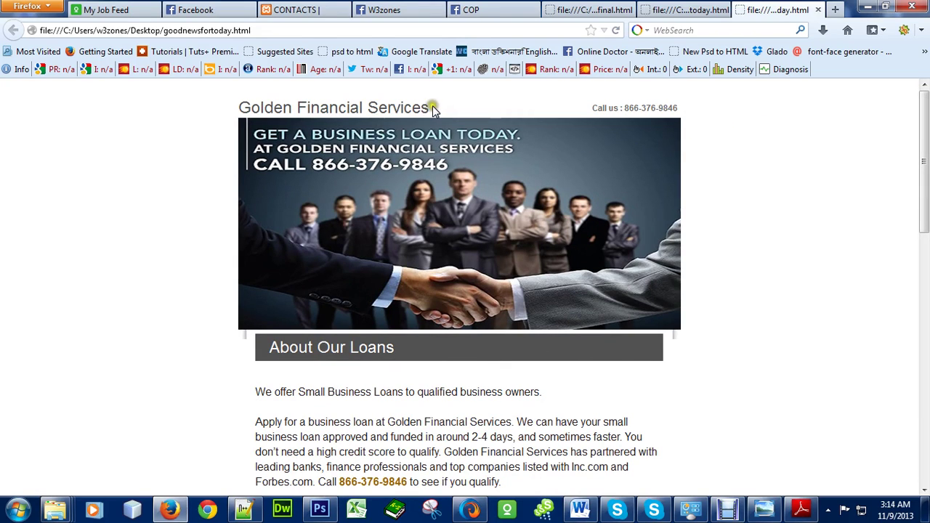
Highlight the "Golden Financial Services" heading, clear the selection, and inspect the banner image below it.
{"action": "left_click_drag", "start_coordinate": [432, 109], "coordinate": [224, 114]}
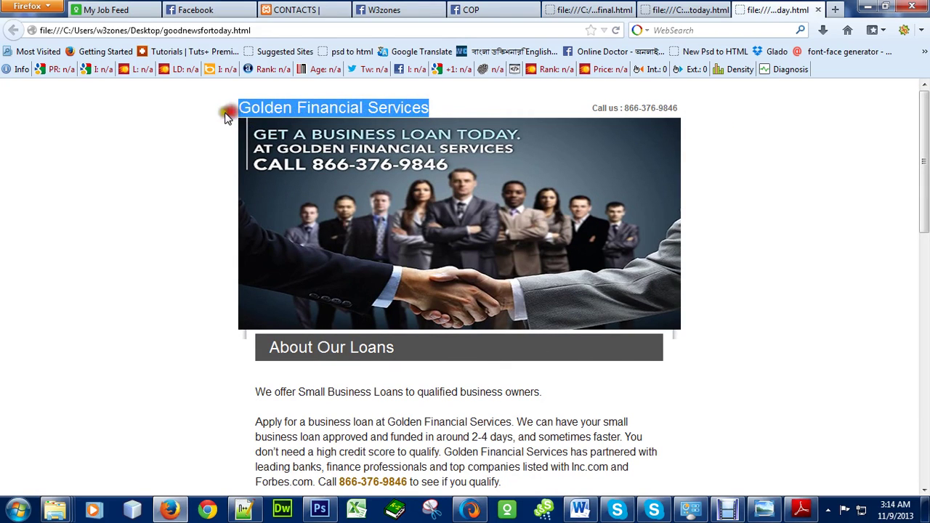
{"action": "left_click", "coordinate": [190, 171]}
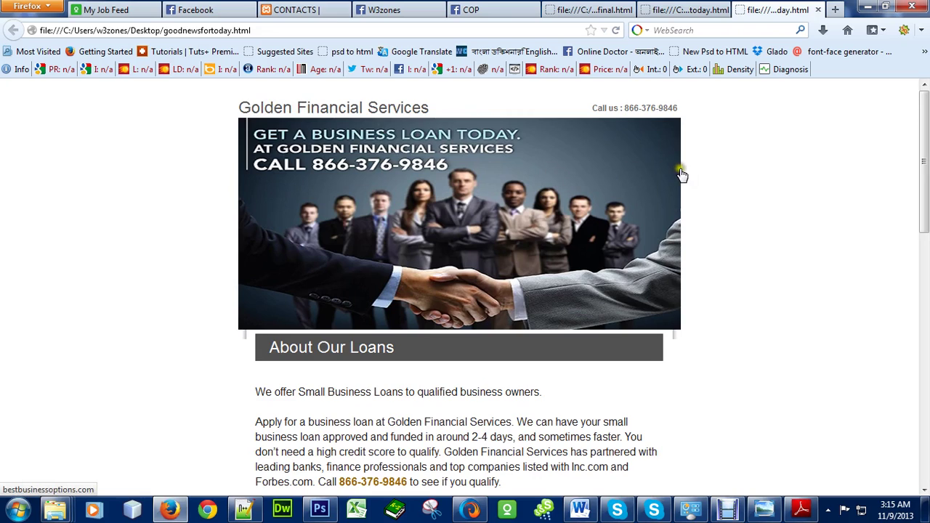
{"action": "scroll", "coordinate": [682, 175], "scroll_direction": "down", "scroll_amount": 2}
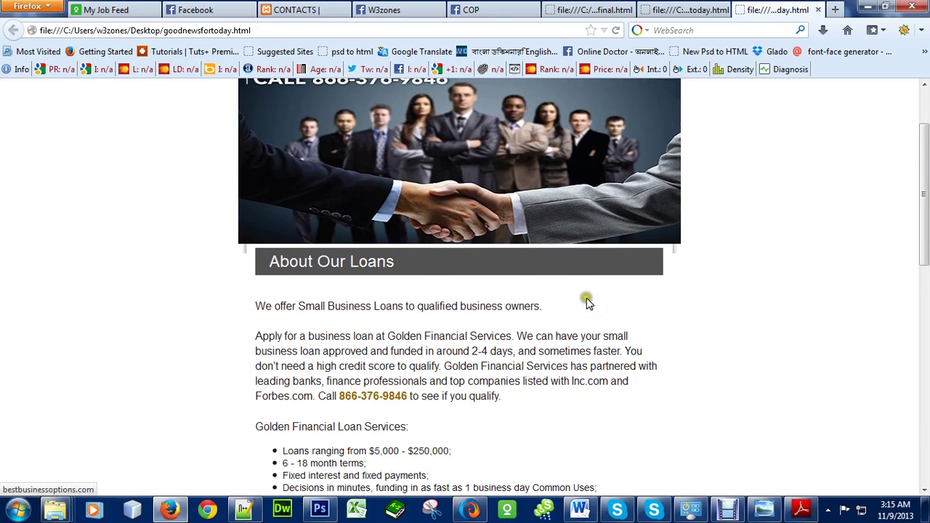
{"action": "scroll", "coordinate": [587, 302], "scroll_direction": "up", "scroll_amount": 2}
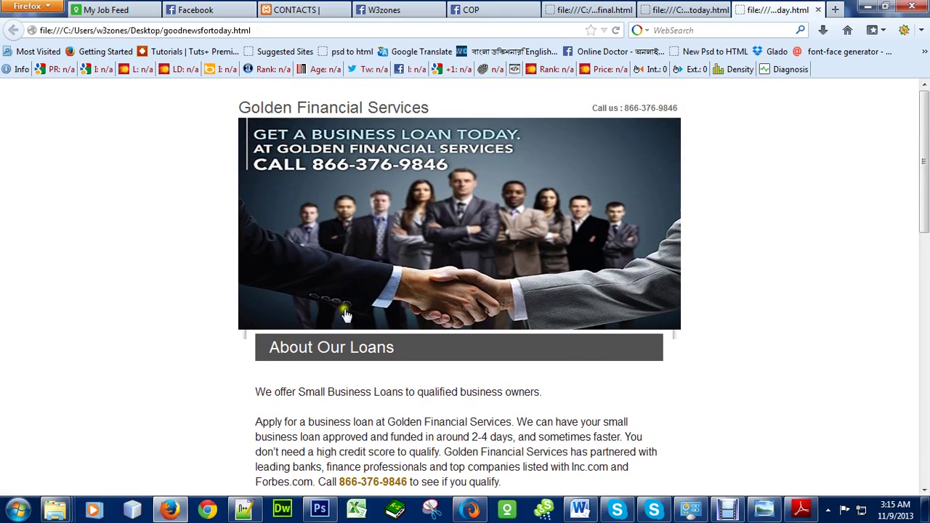
Examine the "About Our Loans" text and the three-column "Get an Answer in Minutes" section of the template.
{"action": "scroll", "coordinate": [741, 205], "scroll_direction": "down", "scroll_amount": 4}
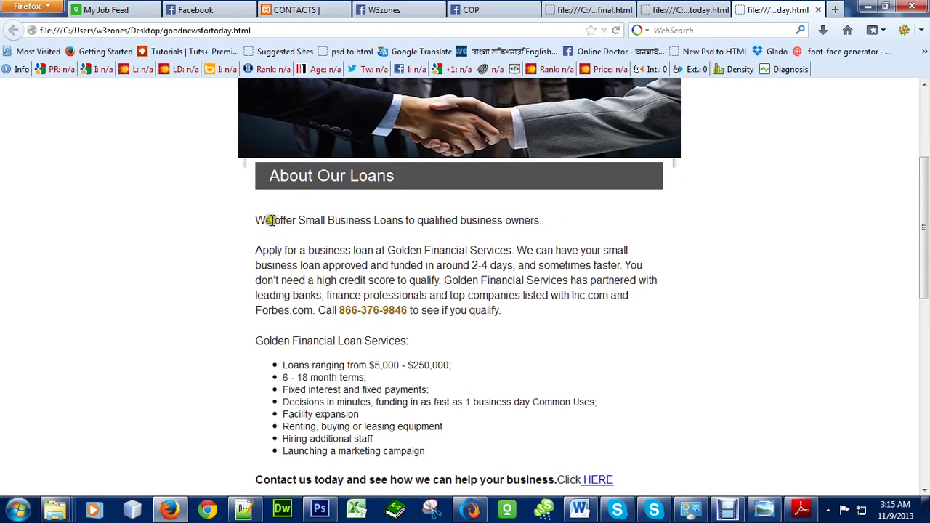
{"action": "scroll", "coordinate": [541, 367], "scroll_direction": "down", "scroll_amount": 3}
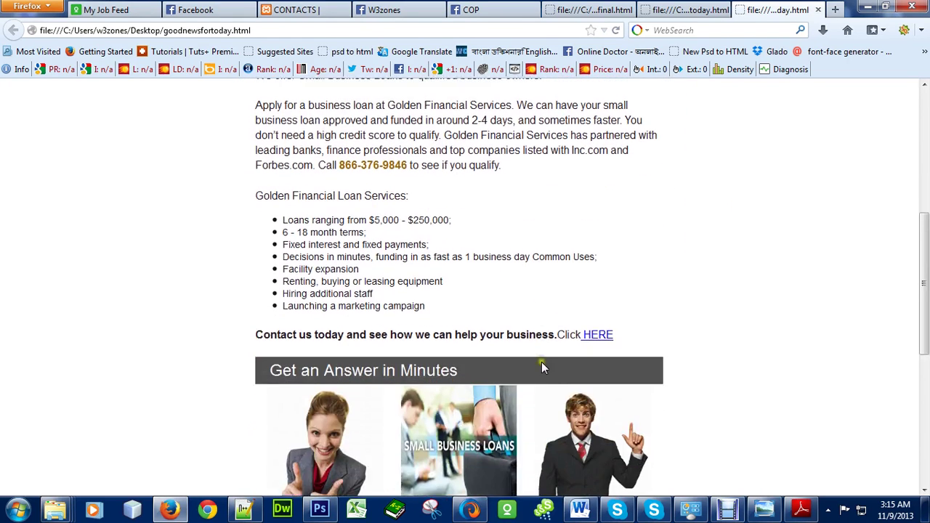
{"action": "scroll", "coordinate": [596, 224], "scroll_direction": "up", "scroll_amount": 3}
{"action": "scroll", "coordinate": [284, 276], "scroll_direction": "down", "scroll_amount": 4}
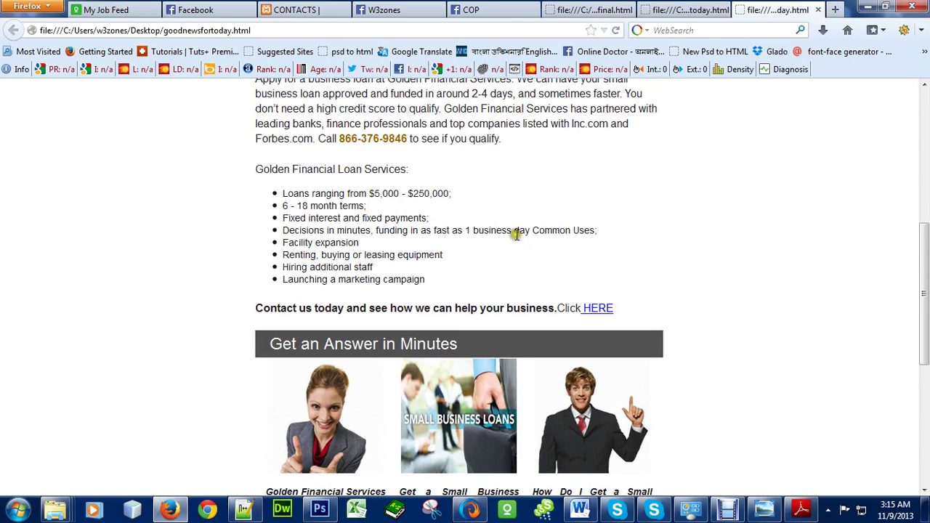
{"action": "scroll", "coordinate": [861, 365], "scroll_direction": "down", "scroll_amount": 2}
{"action": "scroll", "coordinate": [440, 373], "scroll_direction": "down", "scroll_amount": 4}
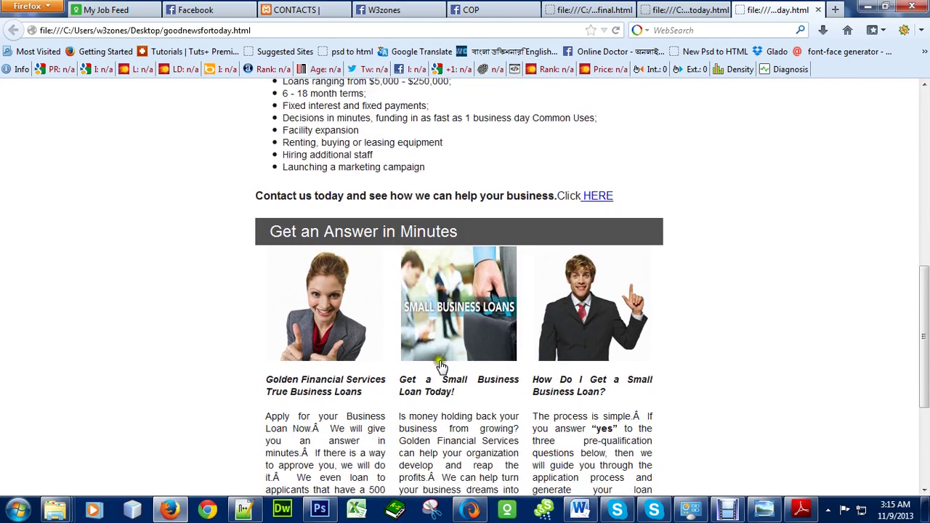
{"action": "scroll", "coordinate": [699, 375], "scroll_direction": "up", "scroll_amount": 6}
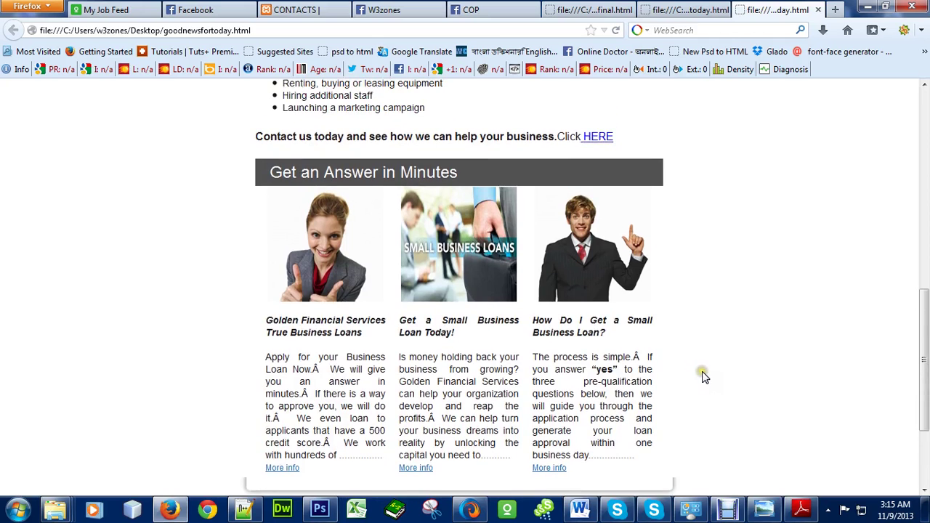
{"action": "scroll", "coordinate": [703, 377], "scroll_direction": "up", "scroll_amount": 4}
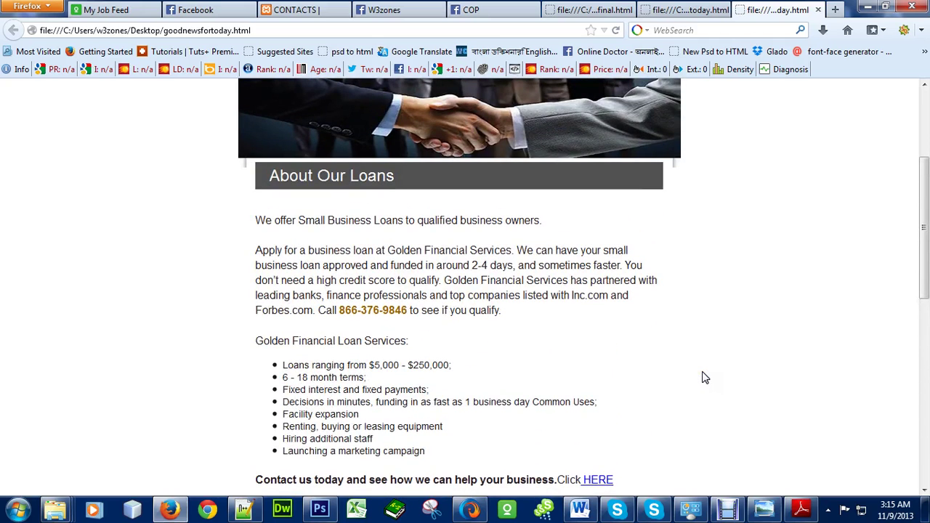
{"action": "scroll", "coordinate": [703, 377], "scroll_direction": "up", "scroll_amount": 4}
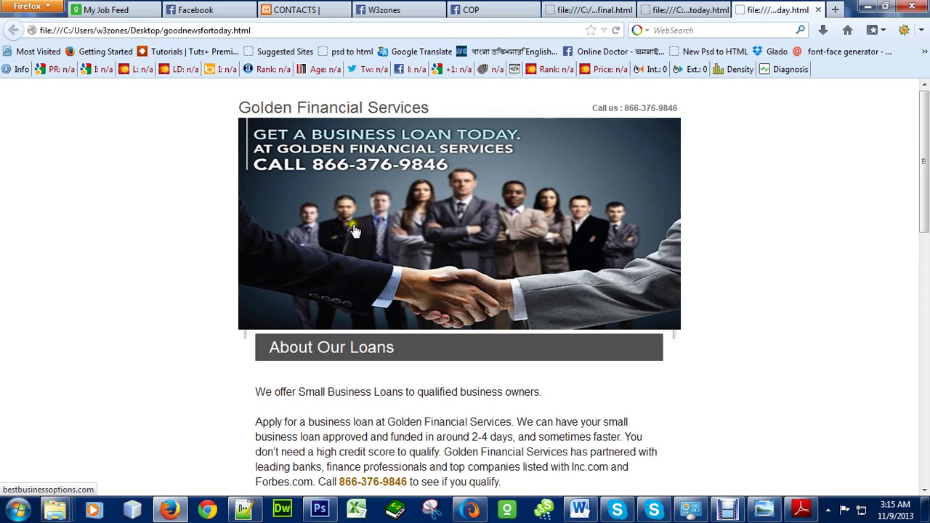
Switch to the already open final.html page and examine the Jose Cuervo #PartyAnimals email template from header to footer links.
{"action": "left_click", "coordinate": [230, 118]}
{"action": "left_click", "coordinate": [304, 8]}
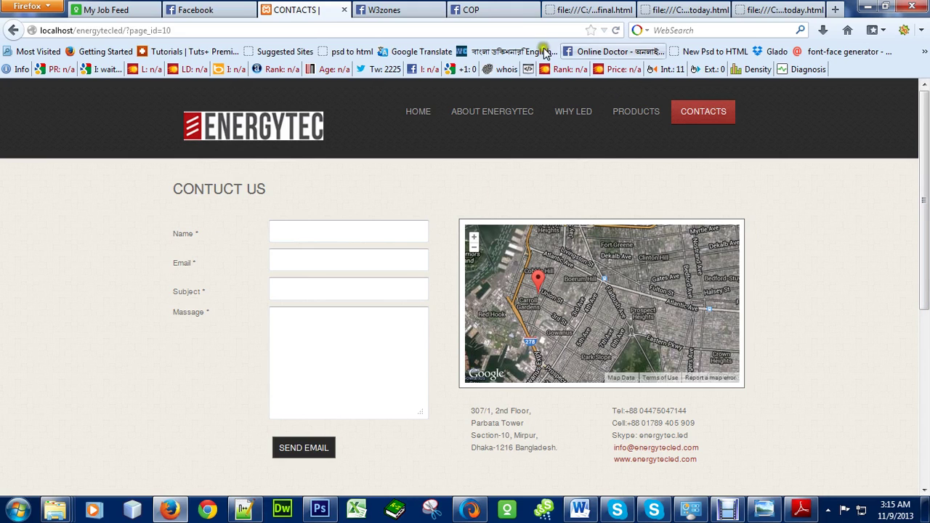
{"action": "left_click", "coordinate": [691, 10]}
{"action": "left_click", "coordinate": [593, 9]}
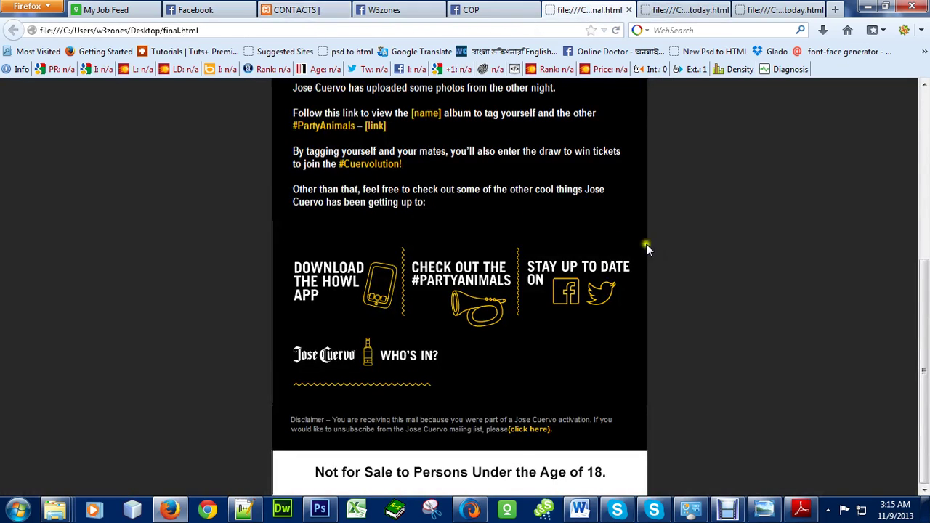
{"action": "scroll", "coordinate": [394, 232], "scroll_direction": "up", "scroll_amount": 7}
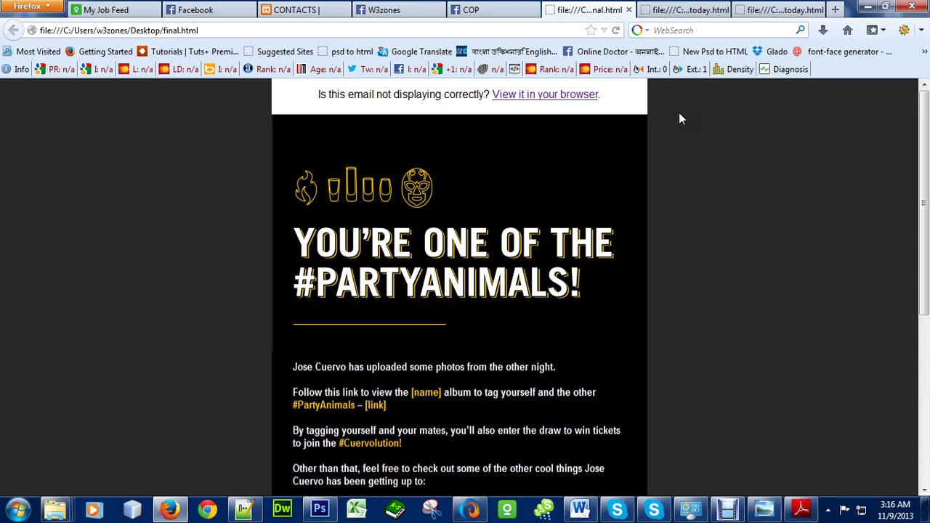
{"action": "scroll", "coordinate": [677, 271], "scroll_direction": "down", "scroll_amount": 4}
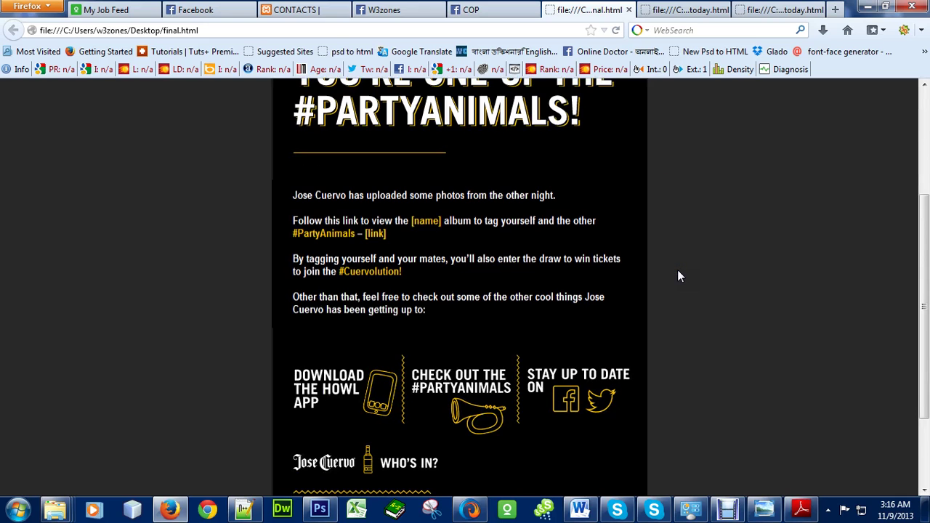
{"action": "scroll", "coordinate": [759, 259], "scroll_direction": "up", "scroll_amount": 5}
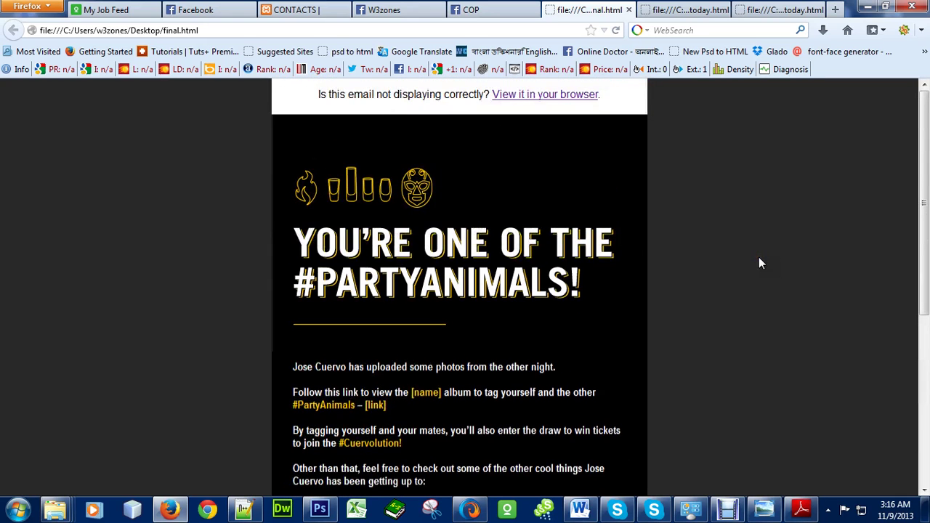
Look through the body of the Jose Cuervo #PartyAnimals email template once more.
{"action": "scroll", "coordinate": [758, 262], "scroll_direction": "down", "scroll_amount": 6}
{"action": "scroll", "coordinate": [759, 263], "scroll_direction": "down", "scroll_amount": 2}
{"action": "scroll", "coordinate": [733, 298], "scroll_direction": "up", "scroll_amount": 6}
Switch to the open goodnewsfortoday.html page and view the survey email text of last night job.pdf in Adobe Reader before returning to the page.
{"action": "left_click", "coordinate": [654, 7]}
{"action": "scroll", "coordinate": [544, 387], "scroll_direction": "up", "scroll_amount": 8}
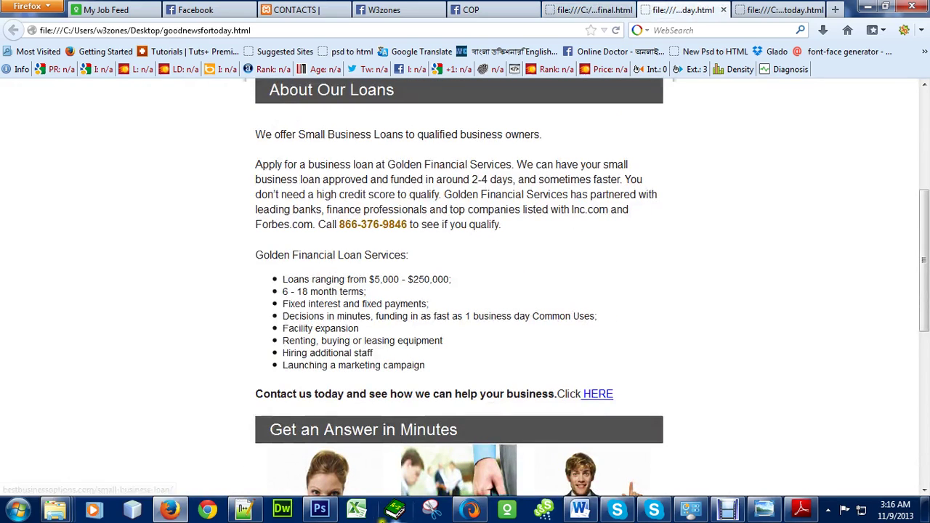
{"action": "left_click", "coordinate": [802, 509]}
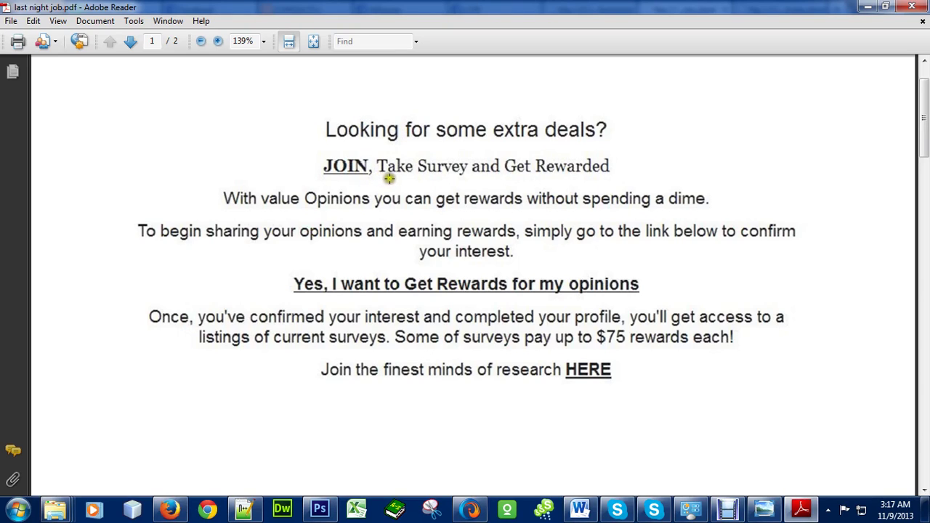
{"action": "left_click", "coordinate": [868, 7]}
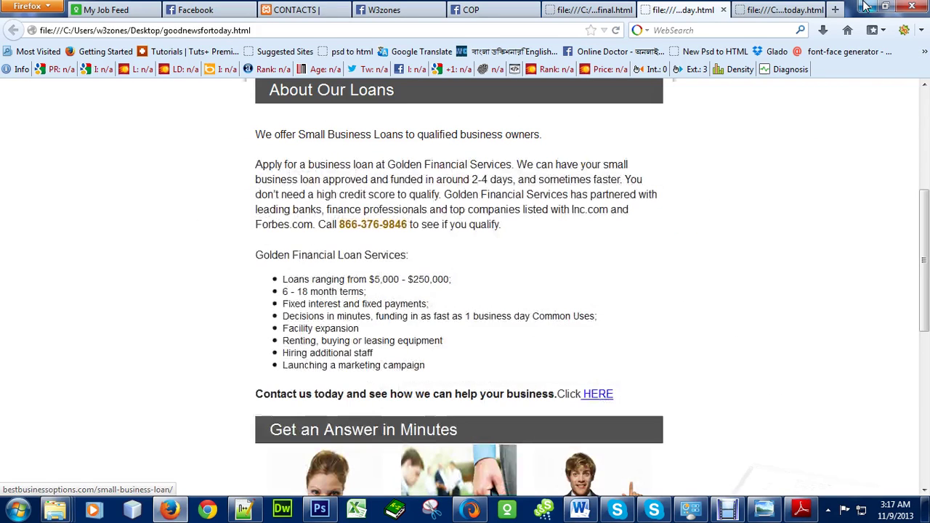
Examine the Golden Financial Services template's banner, loan text, three-column section and footer in goodnewsfortoday.html.
{"action": "scroll", "coordinate": [378, 209], "scroll_direction": "up", "scroll_amount": 5}
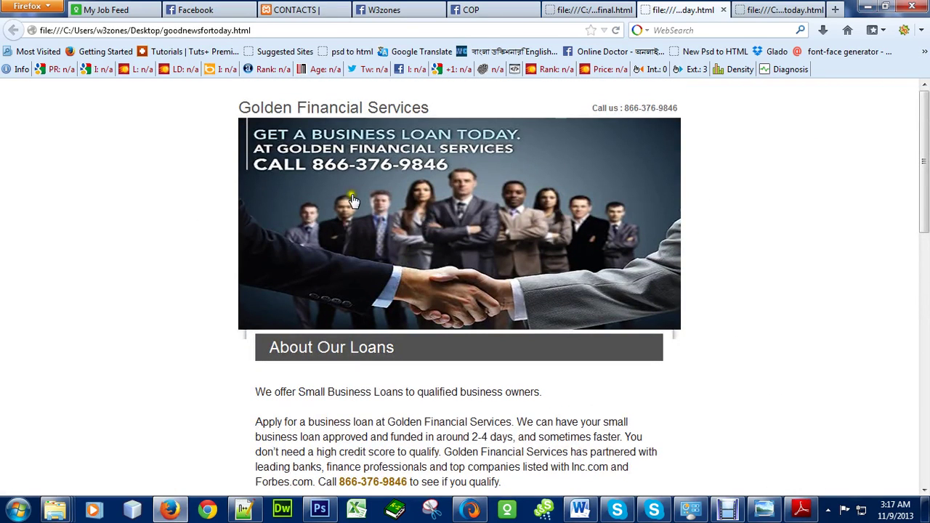
{"action": "scroll", "coordinate": [350, 197], "scroll_direction": "down", "scroll_amount": 4}
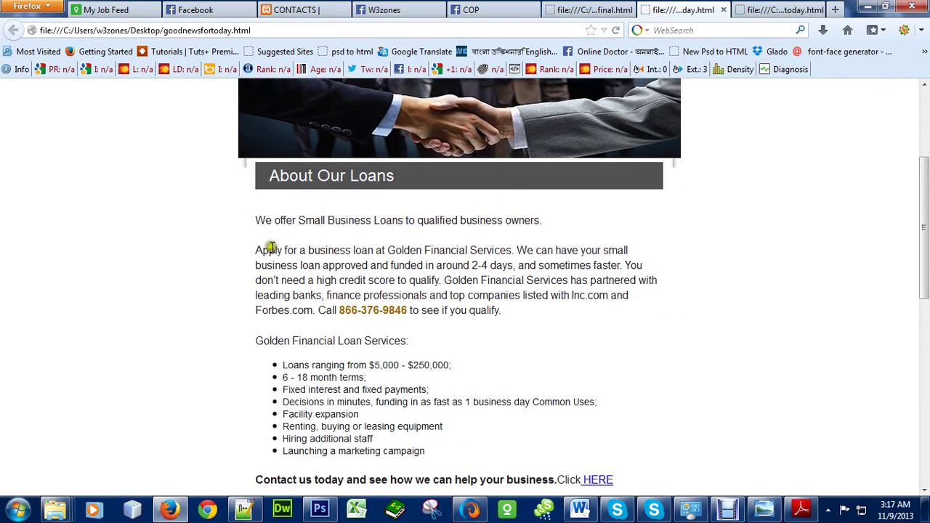
{"action": "scroll", "coordinate": [458, 283], "scroll_direction": "down", "scroll_amount": 4}
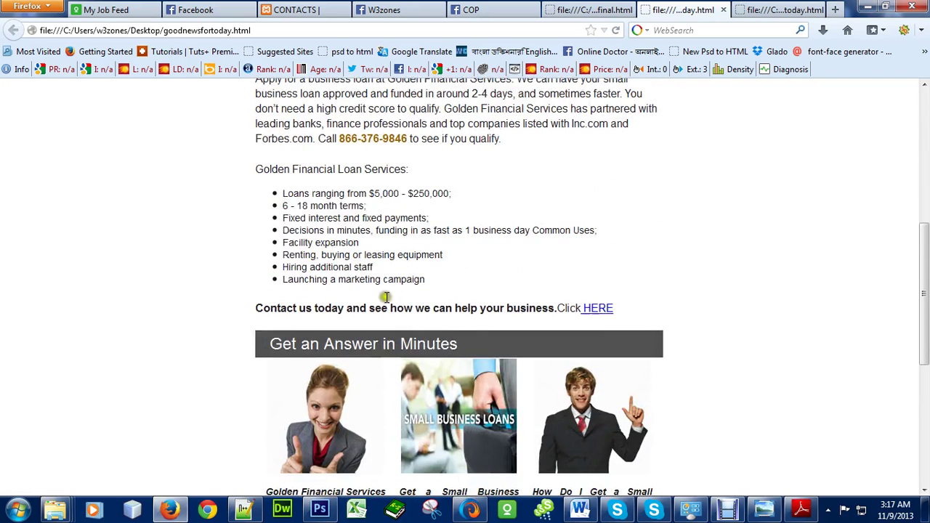
{"action": "scroll", "coordinate": [456, 308], "scroll_direction": "up", "scroll_amount": 8}
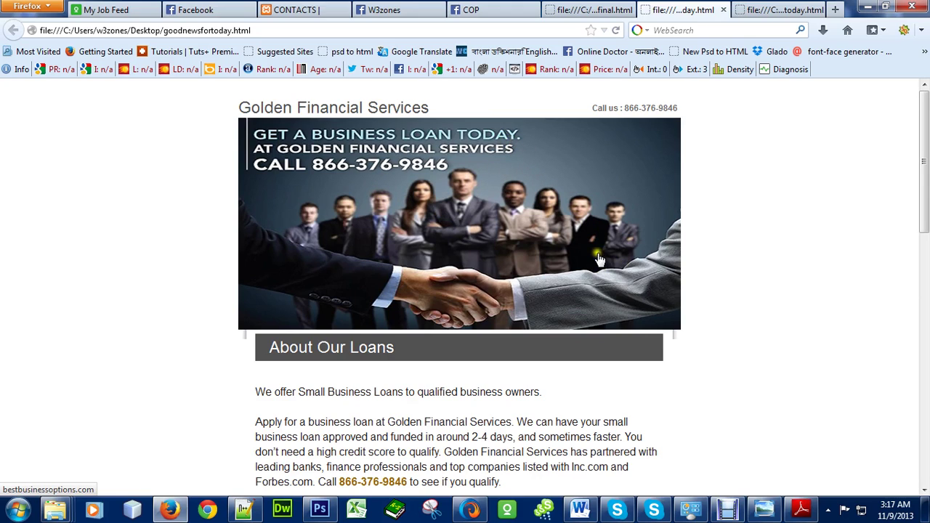
{"action": "scroll", "coordinate": [542, 203], "scroll_direction": "down", "scroll_amount": 5}
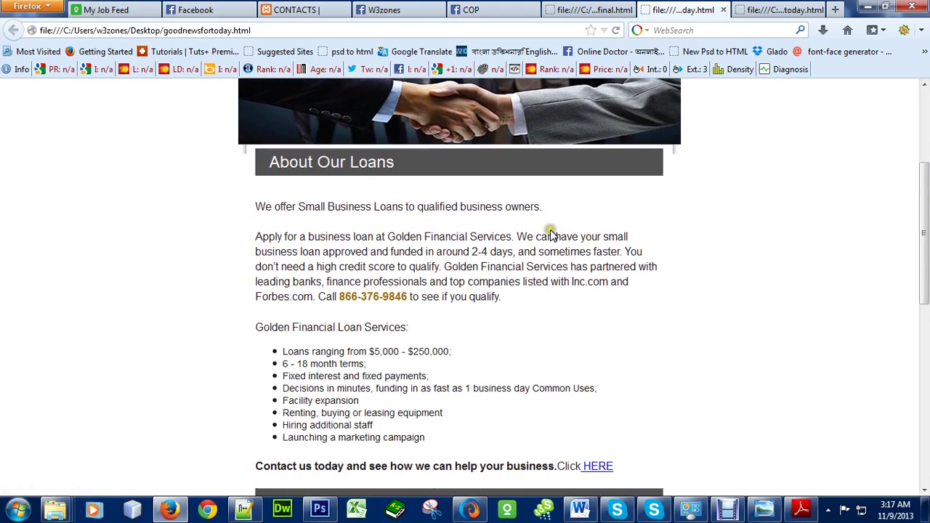
{"action": "scroll", "coordinate": [552, 235], "scroll_direction": "down", "scroll_amount": 10}
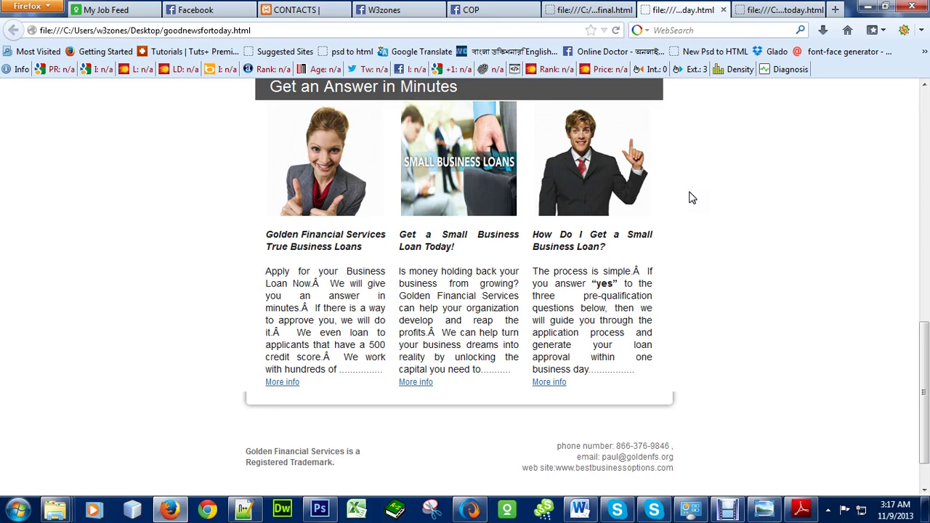
{"action": "scroll", "coordinate": [691, 197], "scroll_direction": "up", "scroll_amount": 10}
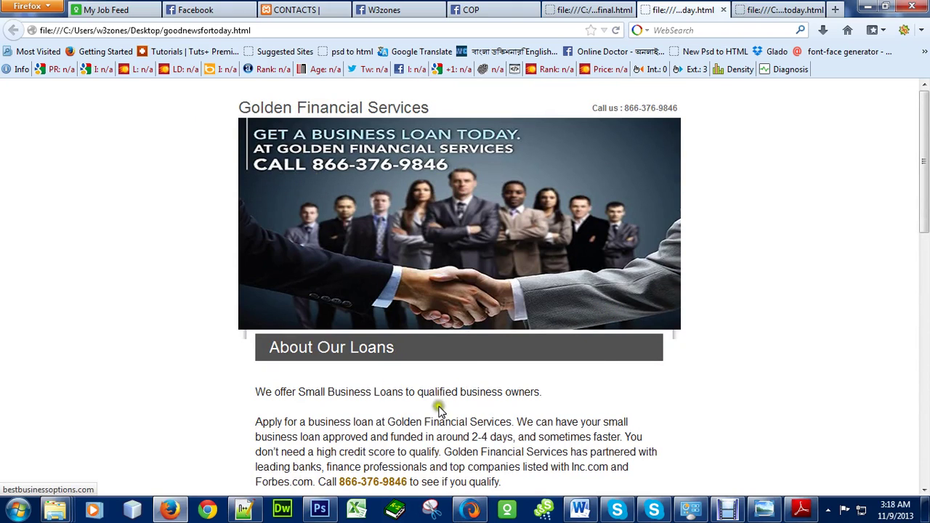
{"action": "scroll", "coordinate": [558, 272], "scroll_direction": "down", "scroll_amount": 3}
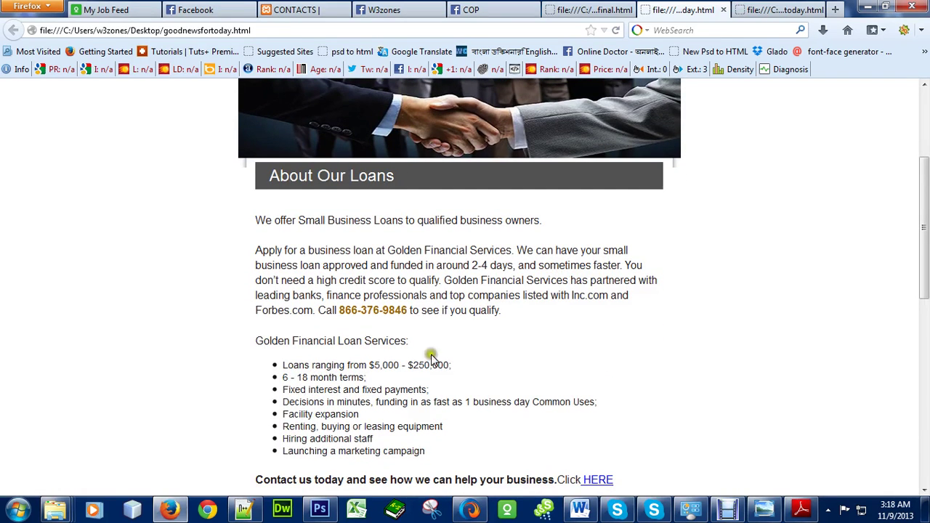
{"action": "scroll", "coordinate": [552, 349], "scroll_direction": "down", "scroll_amount": 3}
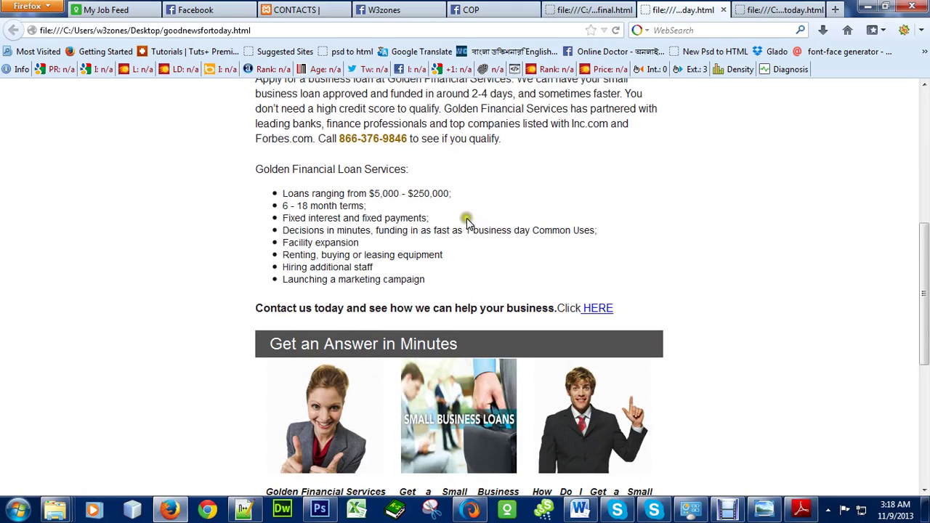
{"action": "scroll", "coordinate": [469, 222], "scroll_direction": "up", "scroll_amount": 3}
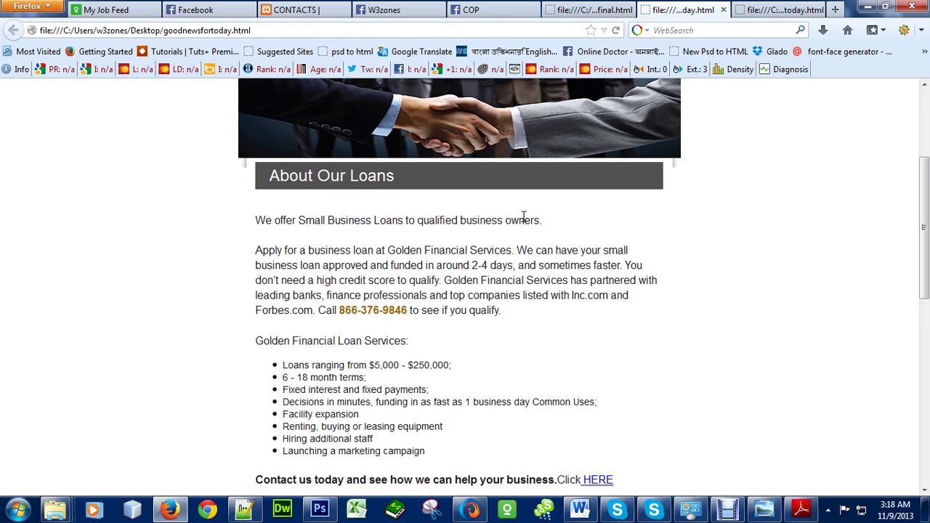
Switch to the course document in Word and read its list of four discussion topics on email marketing and templates.
{"action": "left_click", "coordinate": [571, 510]}
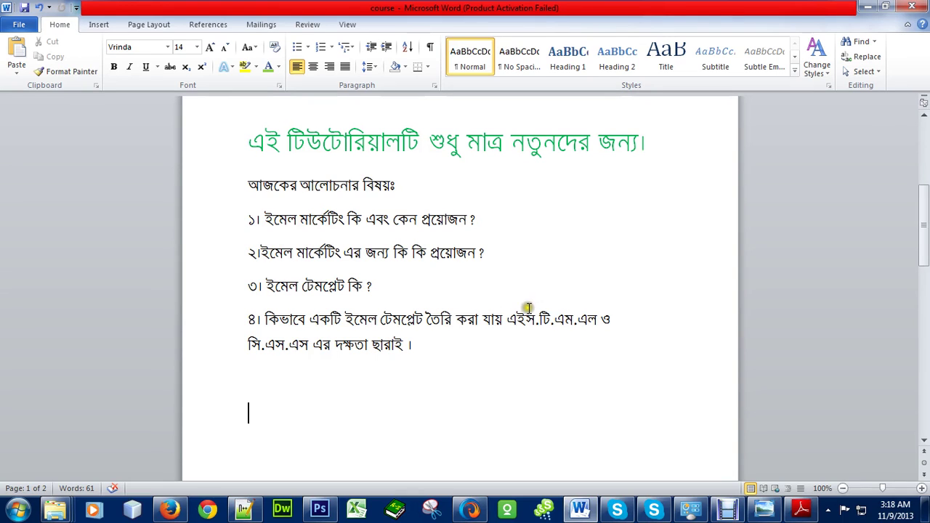
{"action": "scroll", "coordinate": [529, 308], "scroll_direction": "down", "scroll_amount": 1}
{"action": "scroll", "coordinate": [529, 309], "scroll_direction": "down", "scroll_amount": 1}
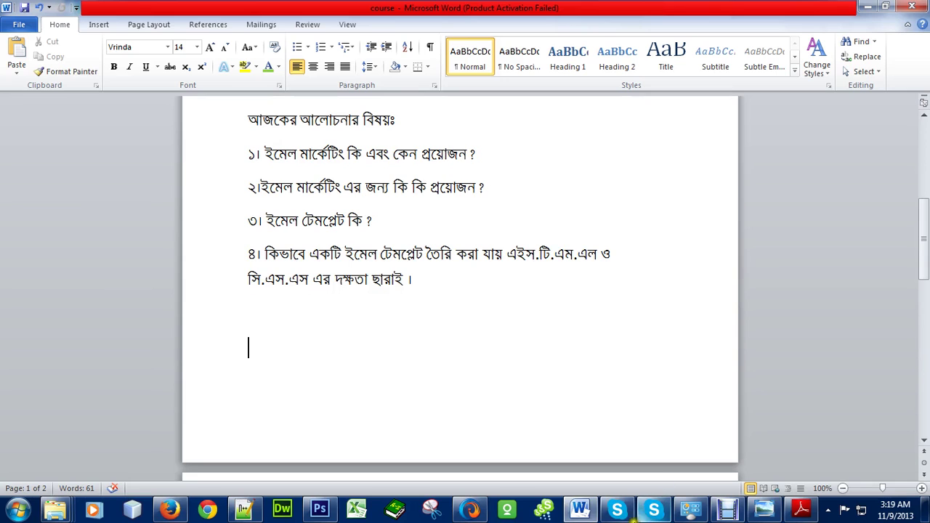
Return to goodnewsfortoday.html in Firefox and review the Golden Financial Services template down to the unsubscribe line and back to the banner.
{"action": "left_click", "coordinate": [169, 510]}
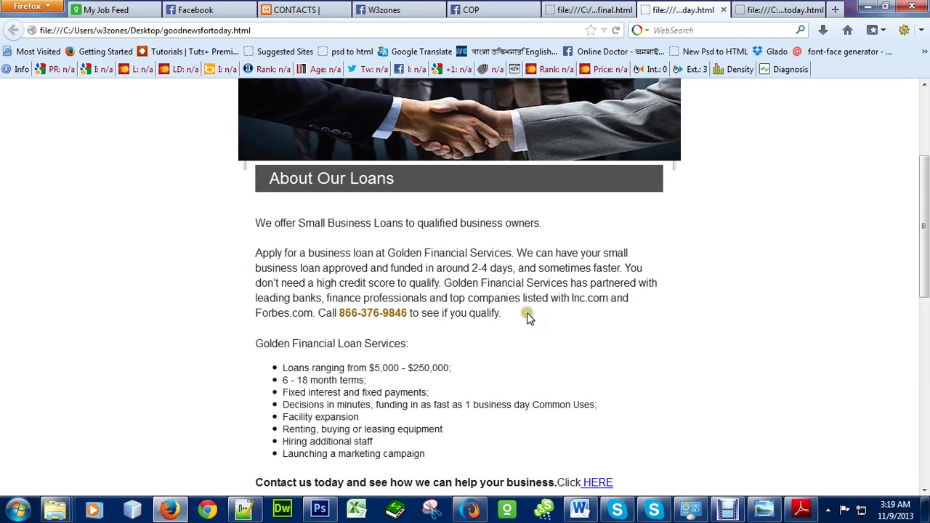
{"action": "scroll", "coordinate": [470, 315], "scroll_direction": "up", "scroll_amount": 3}
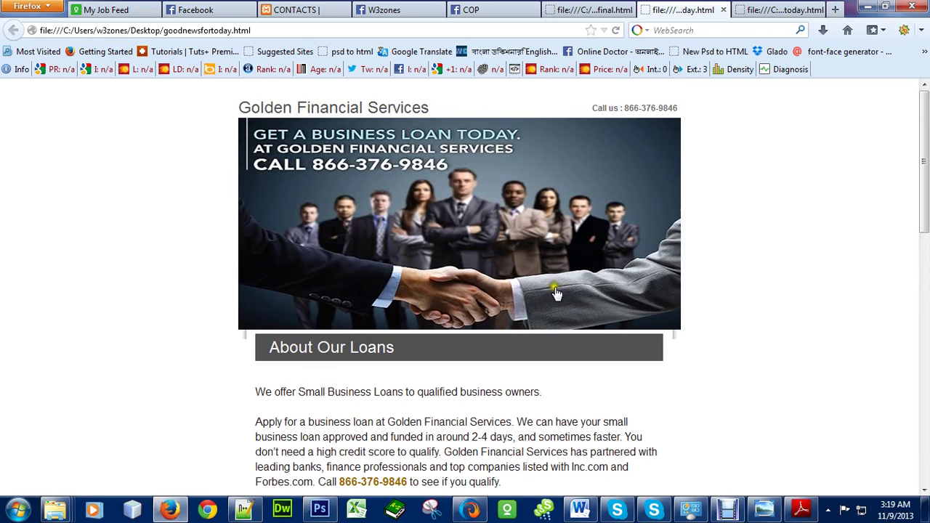
{"action": "scroll", "coordinate": [548, 290], "scroll_direction": "down", "scroll_amount": 5}
{"action": "scroll", "coordinate": [549, 290], "scroll_direction": "down", "scroll_amount": 5}
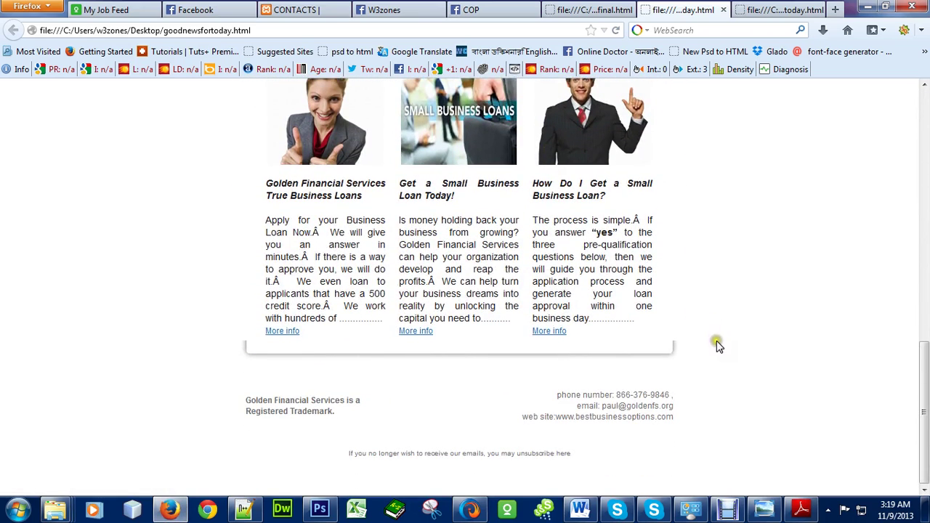
{"action": "scroll", "coordinate": [716, 341], "scroll_direction": "up", "scroll_amount": 4}
{"action": "scroll", "coordinate": [421, 446], "scroll_direction": "up", "scroll_amount": 5}
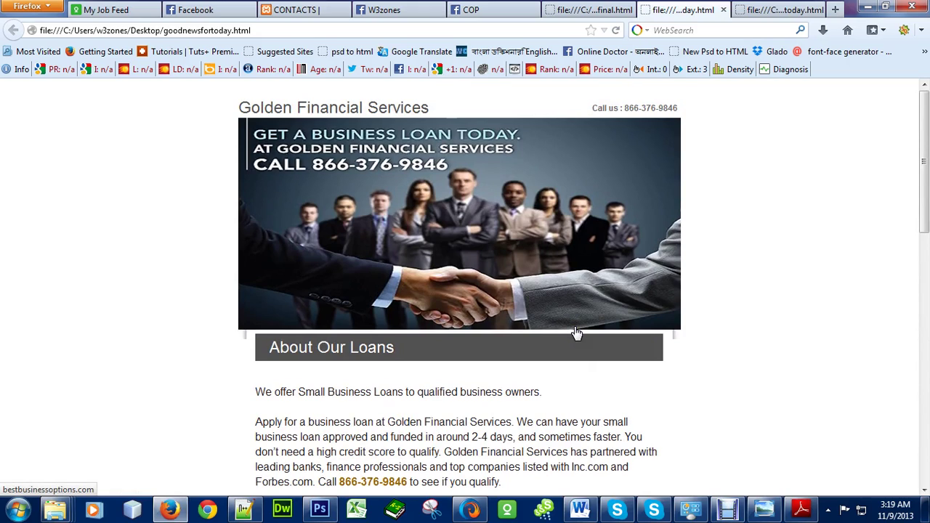
{"action": "left_click", "coordinate": [576, 332]}
{"action": "left_click", "coordinate": [580, 320]}
{"action": "left_click", "coordinate": [587, 318]}
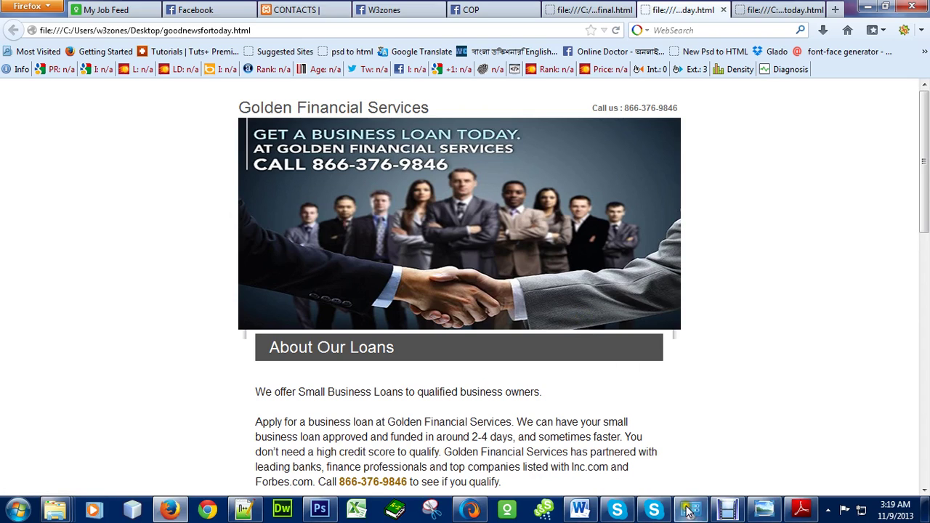
Switch to the course document in Word, add two new lines after the fourth topic, and dismiss the Windows color scheme dialog.
{"action": "left_click", "coordinate": [579, 509]}
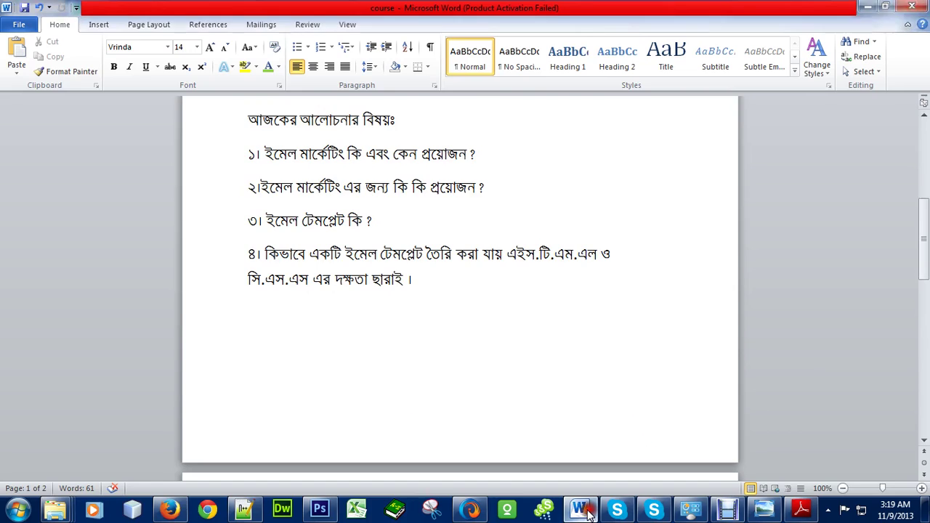
{"action": "scroll", "coordinate": [541, 418], "scroll_direction": "up", "scroll_amount": 1}
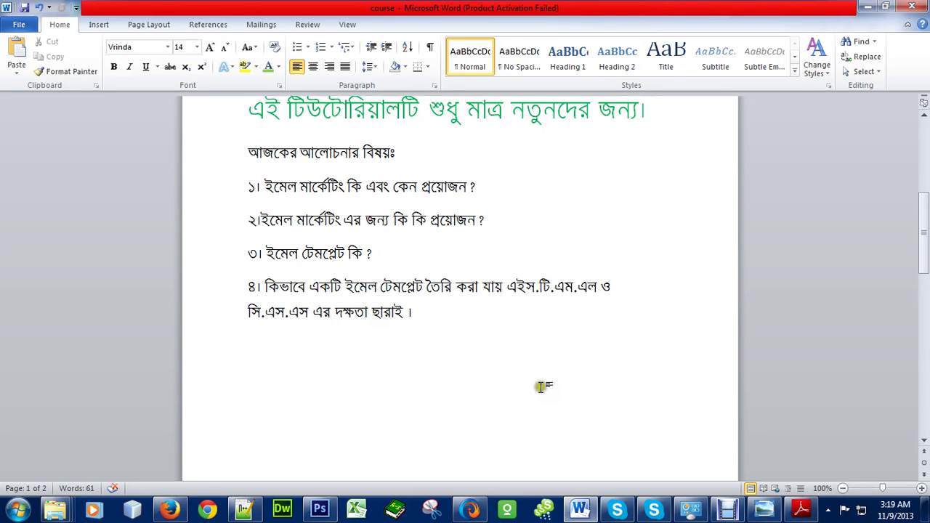
{"action": "left_click", "coordinate": [439, 309]}
{"action": "key", "text": "Return"}
{"action": "key", "text": "Return"}
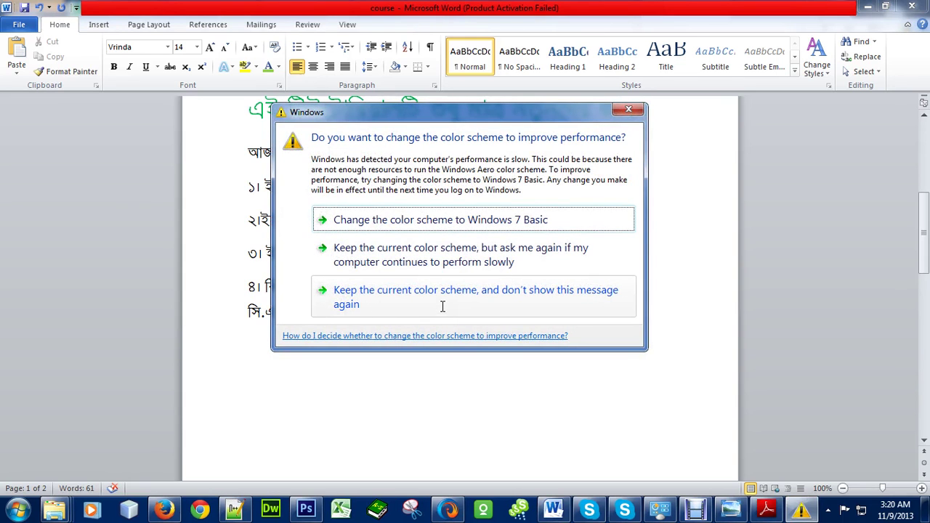
{"action": "left_click", "coordinate": [629, 109]}
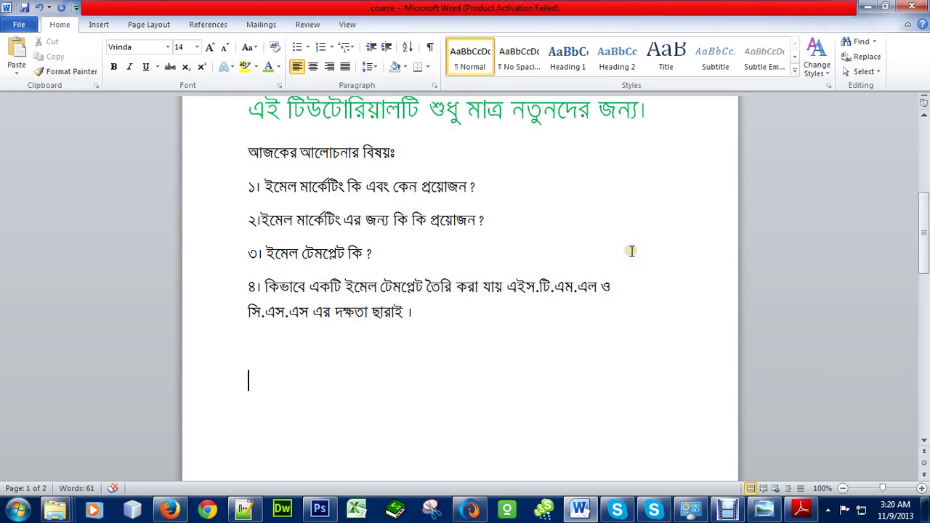